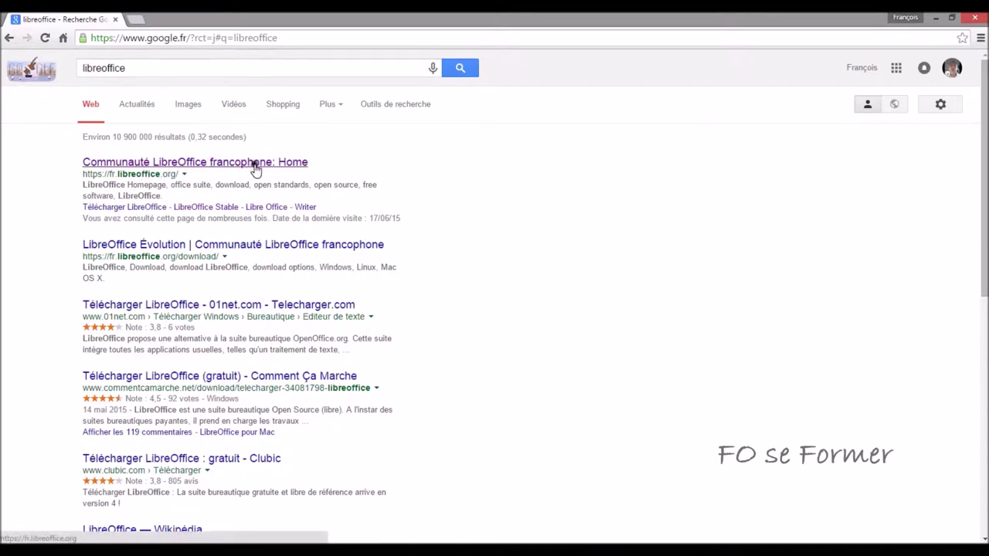
Open the French LibreOffice community site from the search results and review its LibreOffice Évolution download page.
click(284, 169)
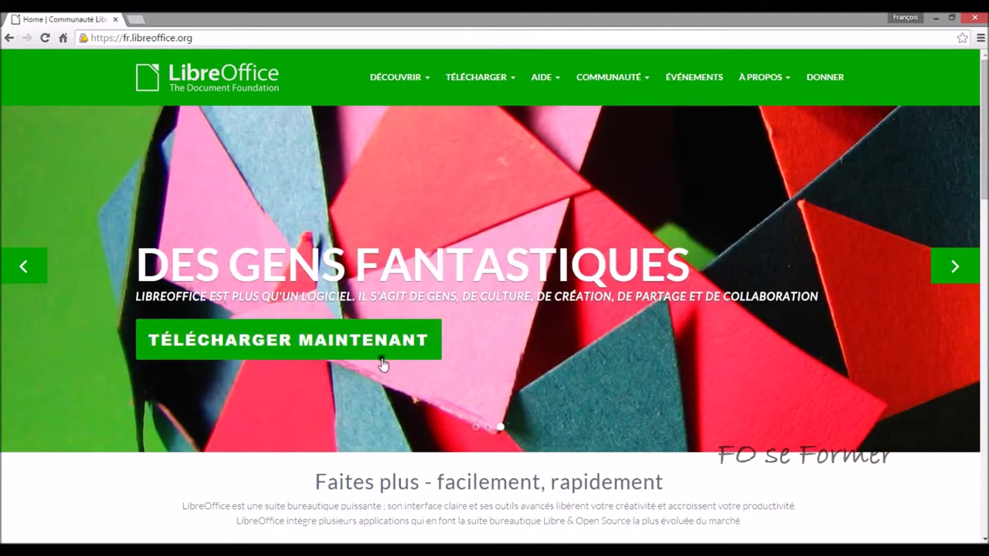
click(270, 335)
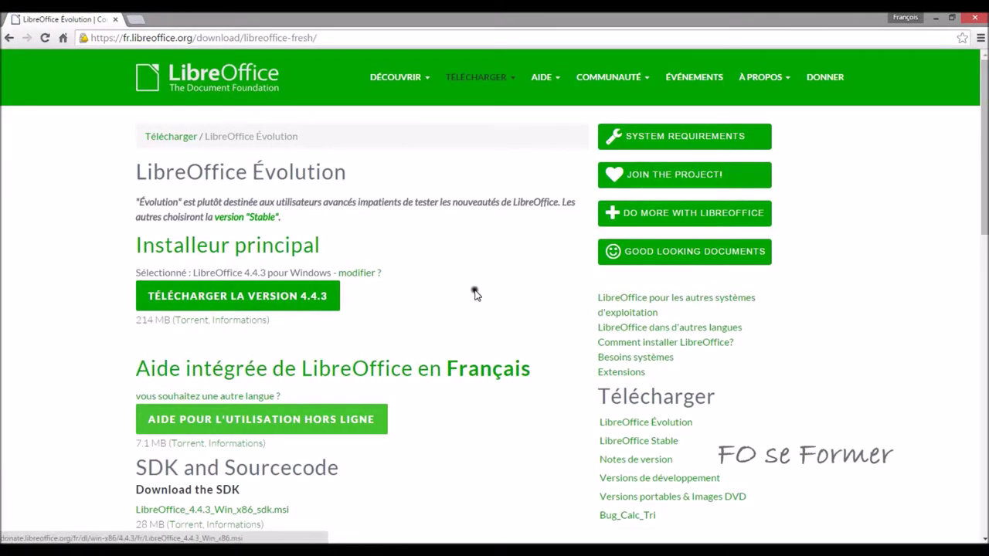
scroll(473, 293, down, 2)
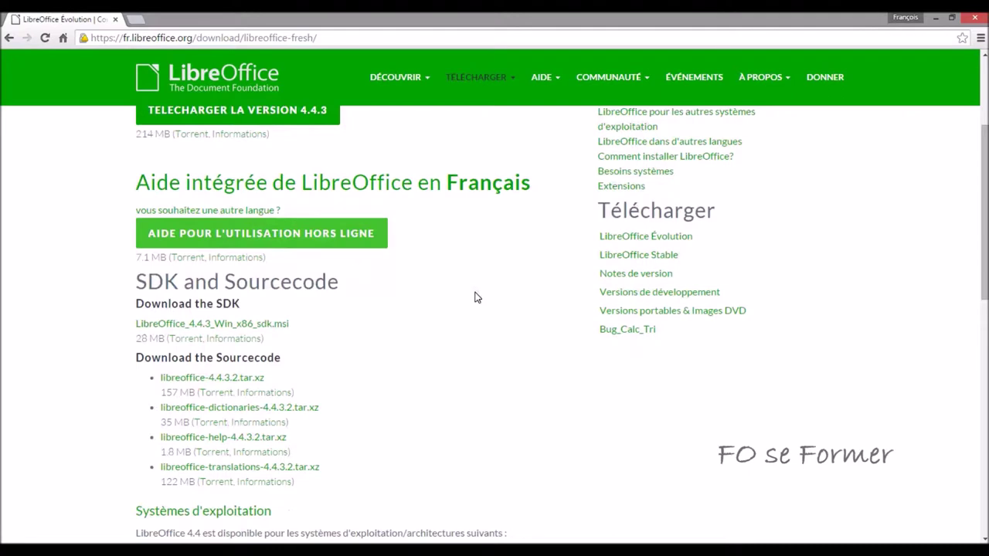
scroll(476, 297, down, 5)
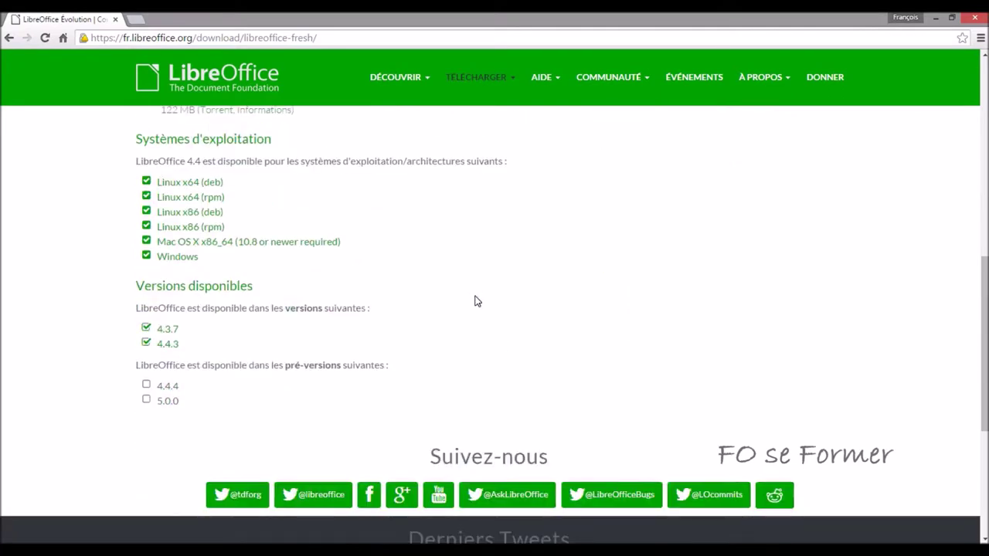
scroll(475, 301, up, 5)
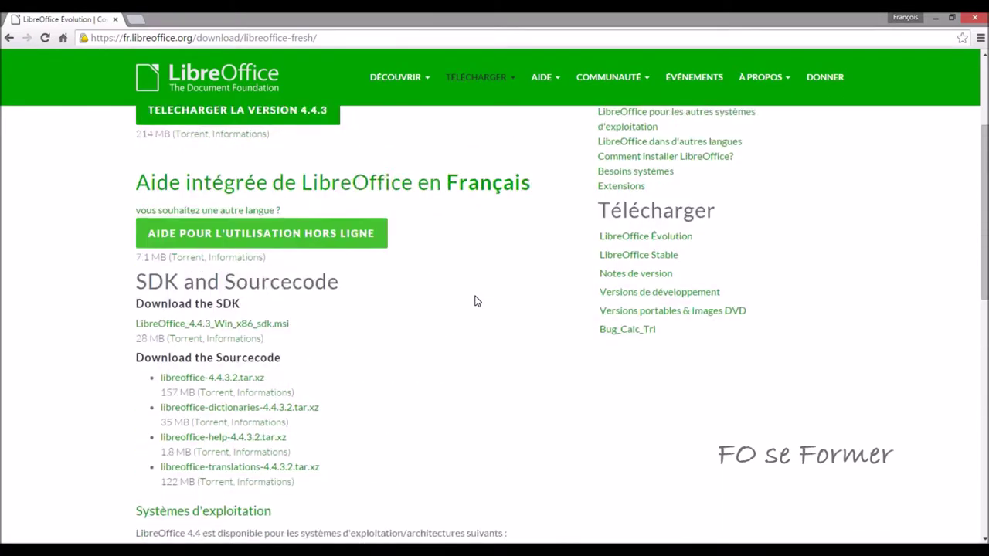
scroll(475, 301, up, 2)
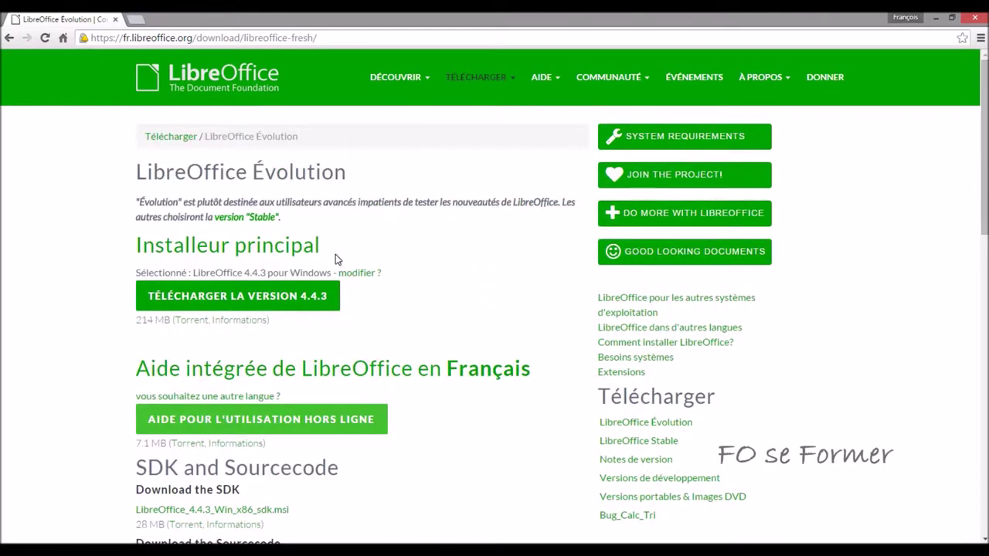
Download the LibreOffice 4.4.3 main installer for Windows, saving it on the desktop as LibreOffice_4.4.3_Win_x86.
click(265, 296)
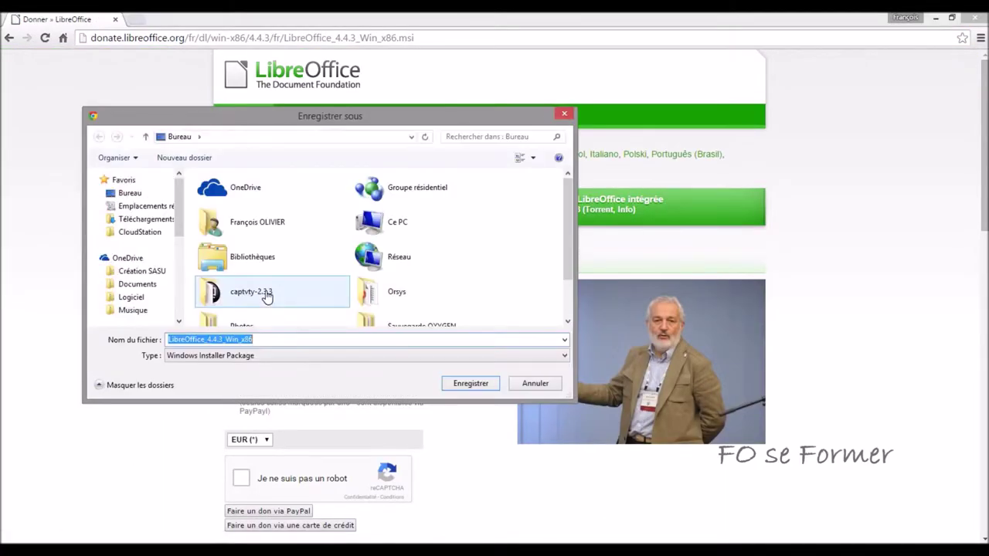
click(466, 383)
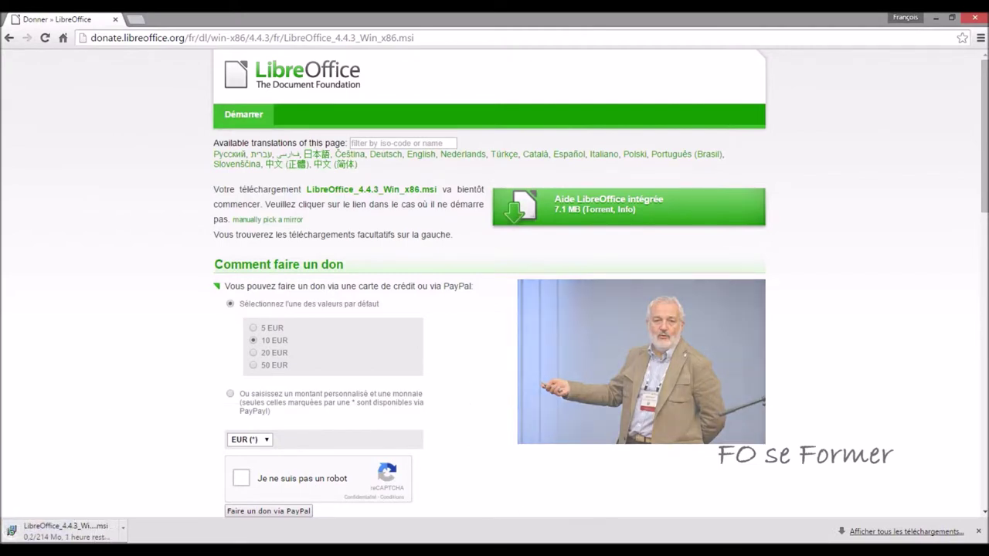
click(863, 533)
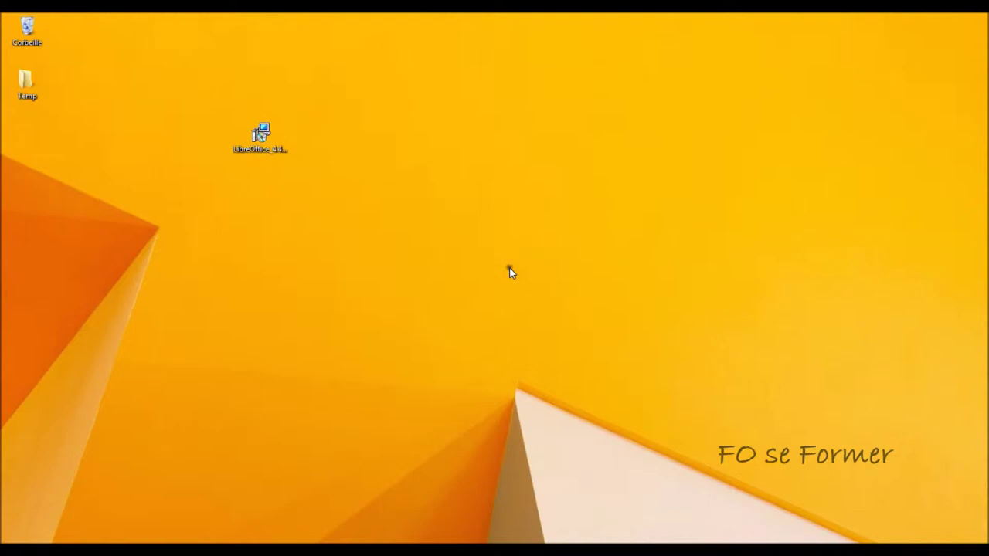
Launch the downloaded LibreOffice installer from the desktop and choose the custom installation type (Installation personnalisée).
click(267, 135)
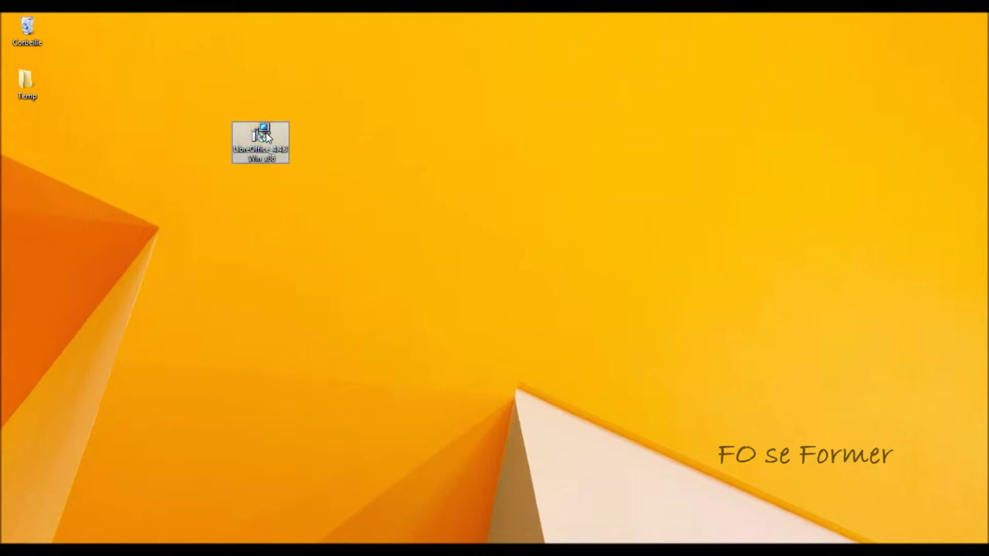
double_click(266, 135)
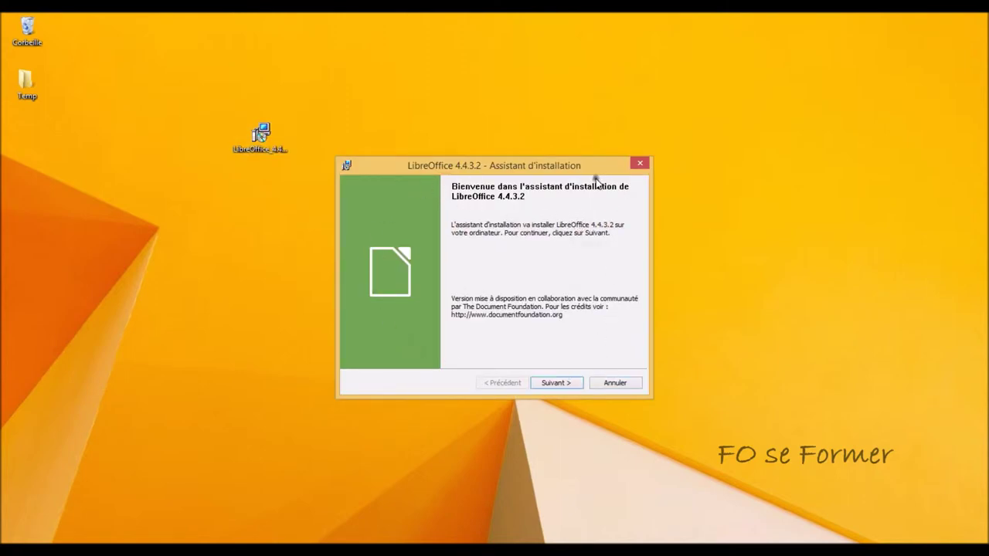
click(558, 383)
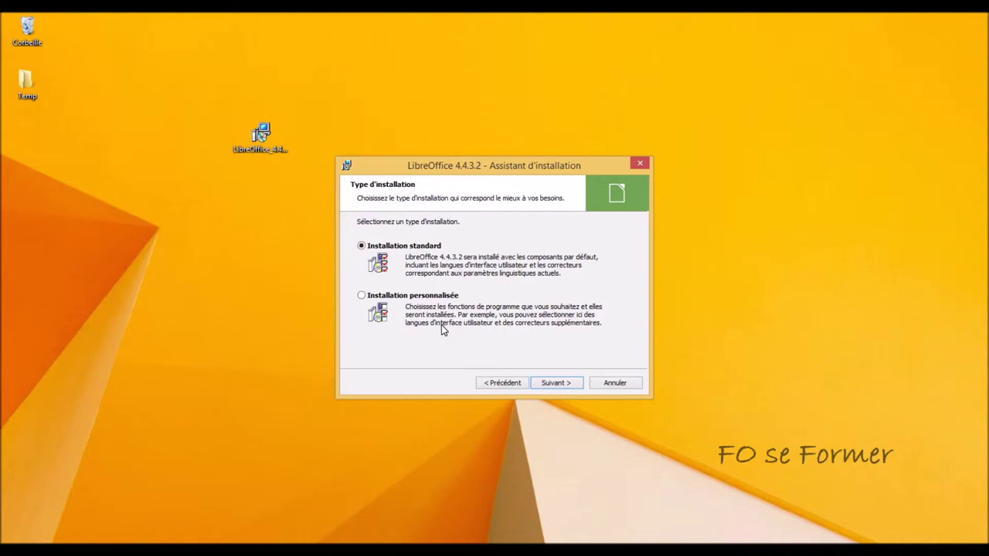
click(362, 297)
click(555, 384)
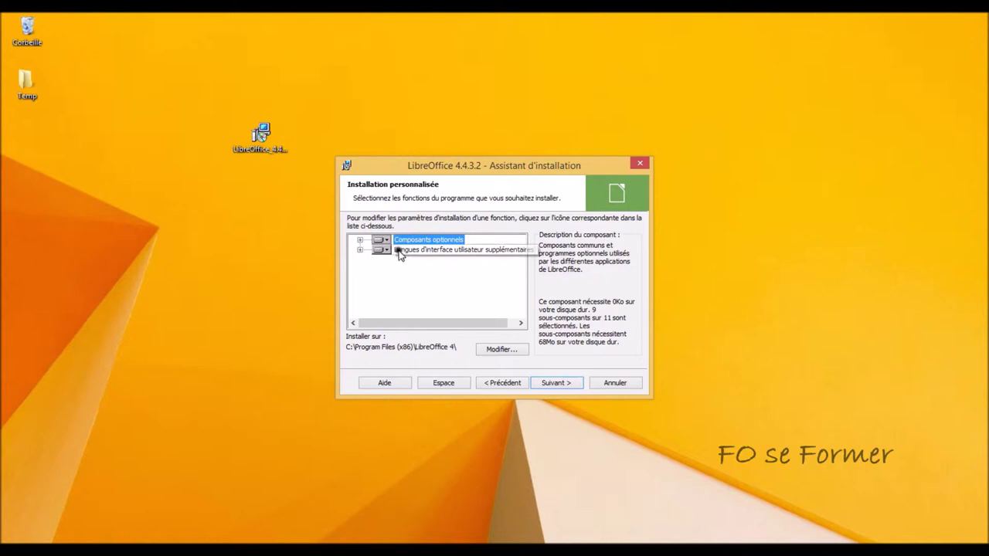
Exclude the Spanish (Espagnol) dictionary from the optional components to install.
click(359, 240)
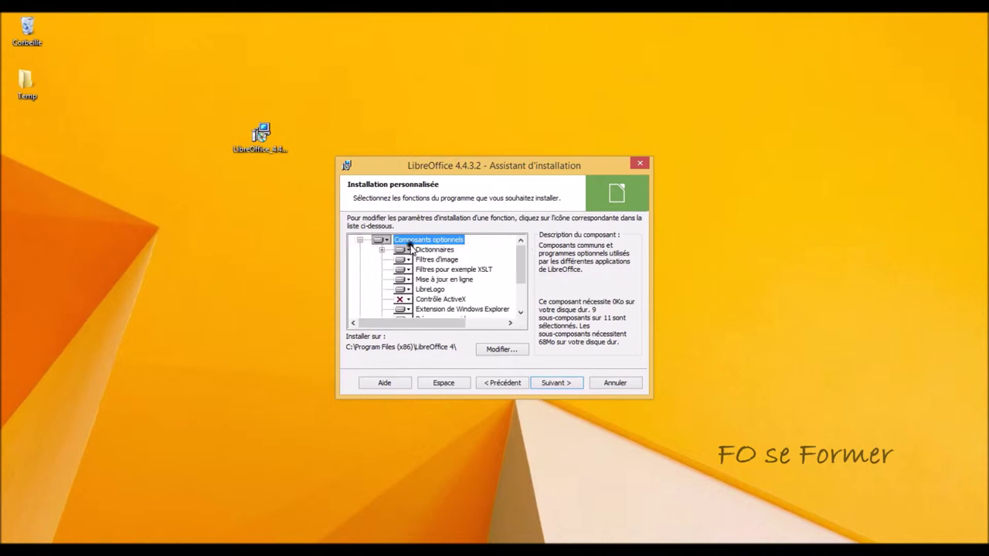
click(381, 250)
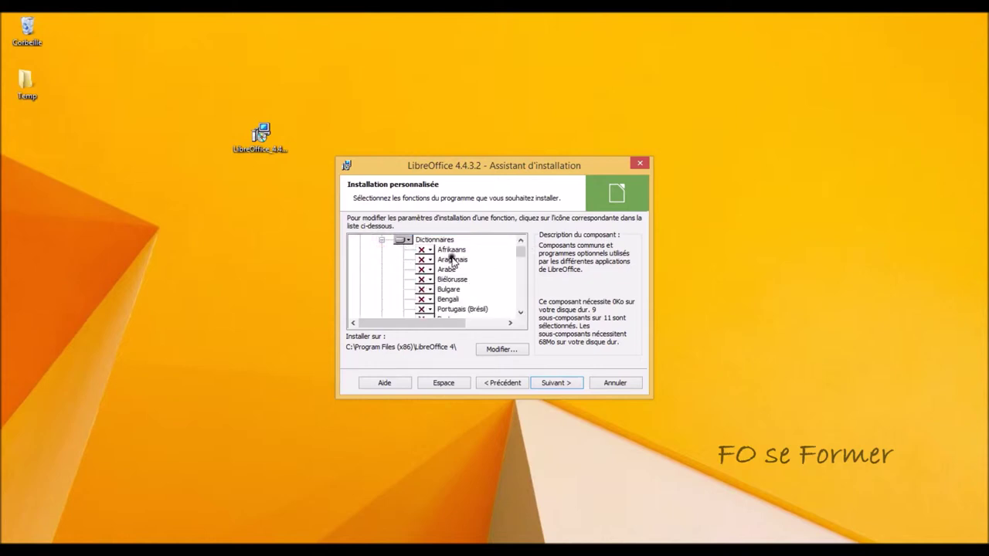
click(521, 253)
drag(521, 255, 523, 287)
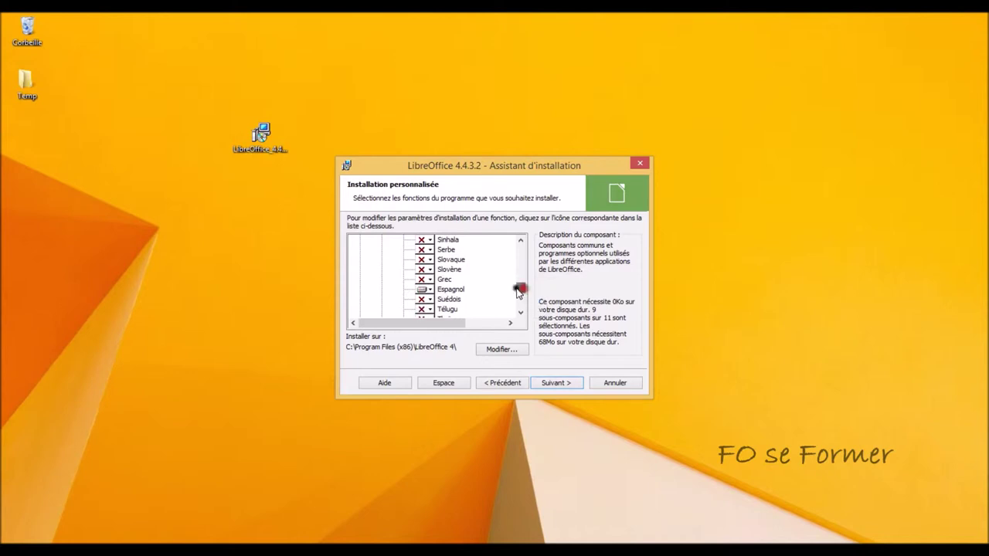
click(427, 292)
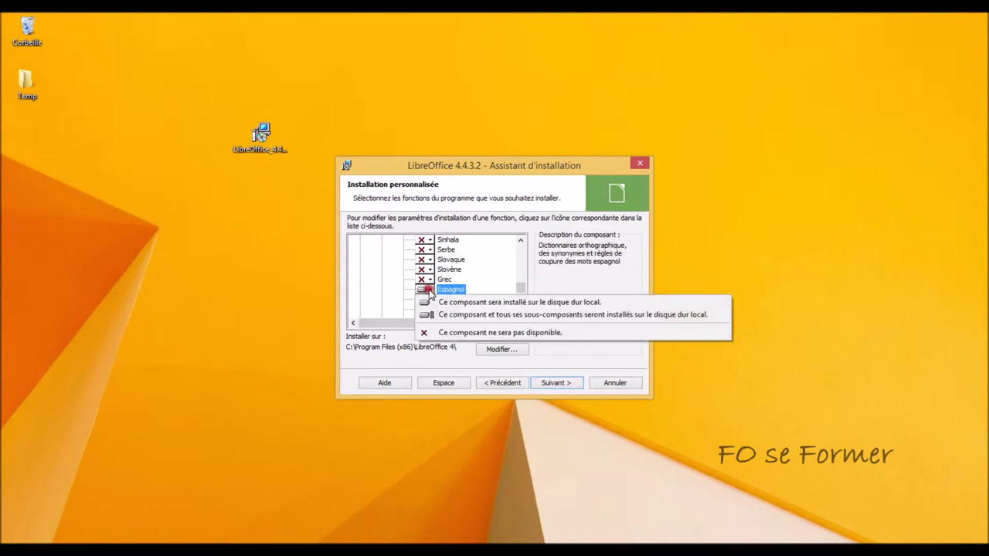
click(463, 333)
drag(521, 287, 520, 246)
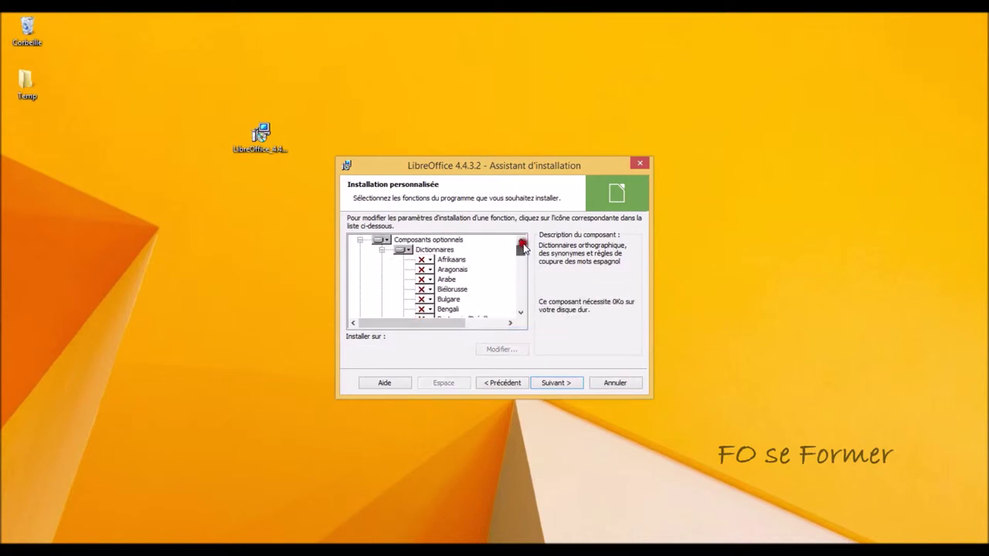
click(381, 251)
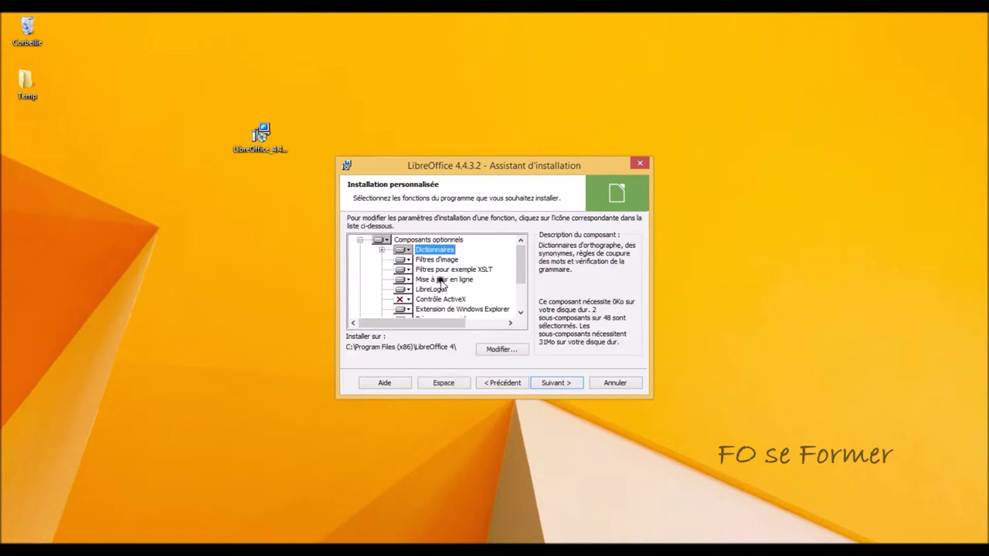
Review the remaining optional components and the list of additional user interface languages.
drag(521, 263, 521, 290)
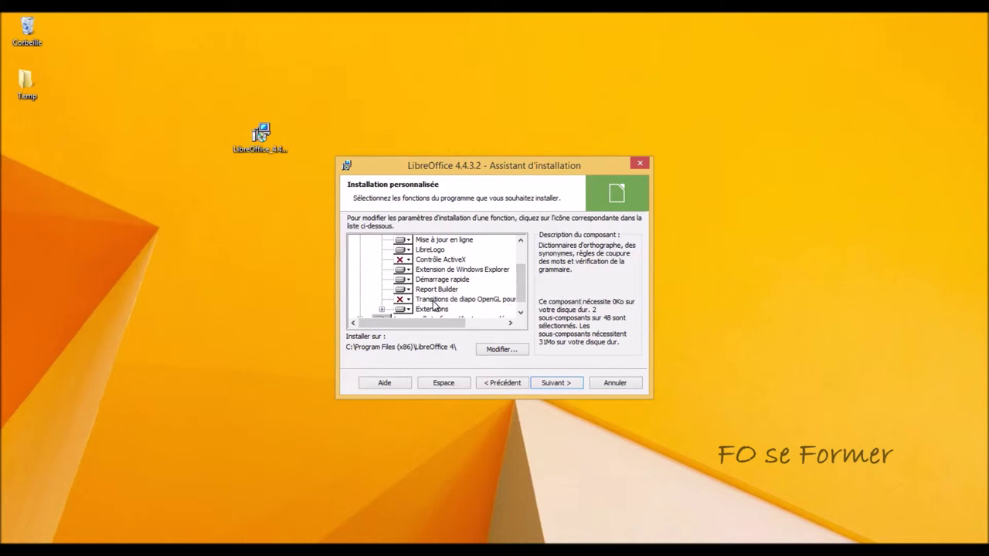
drag(522, 287, 521, 251)
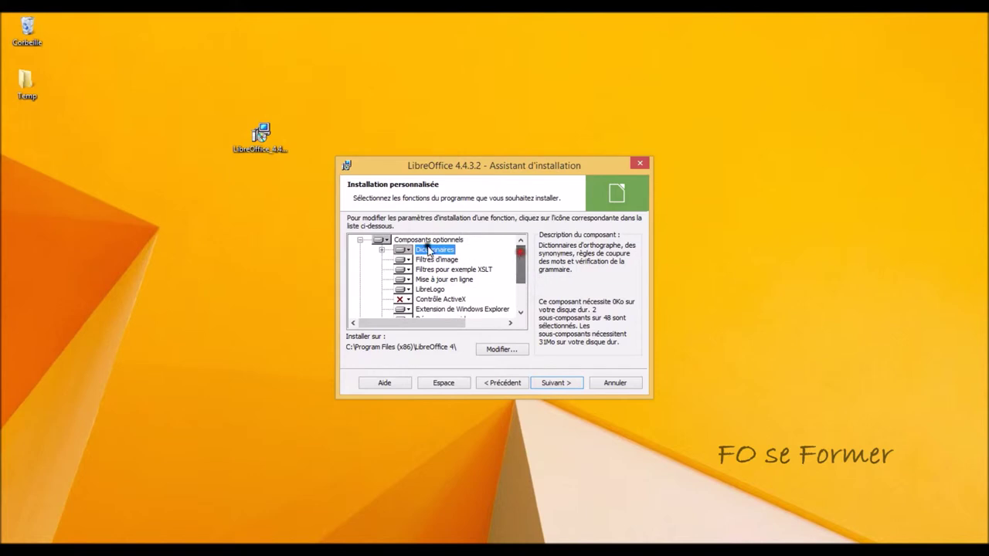
click(360, 240)
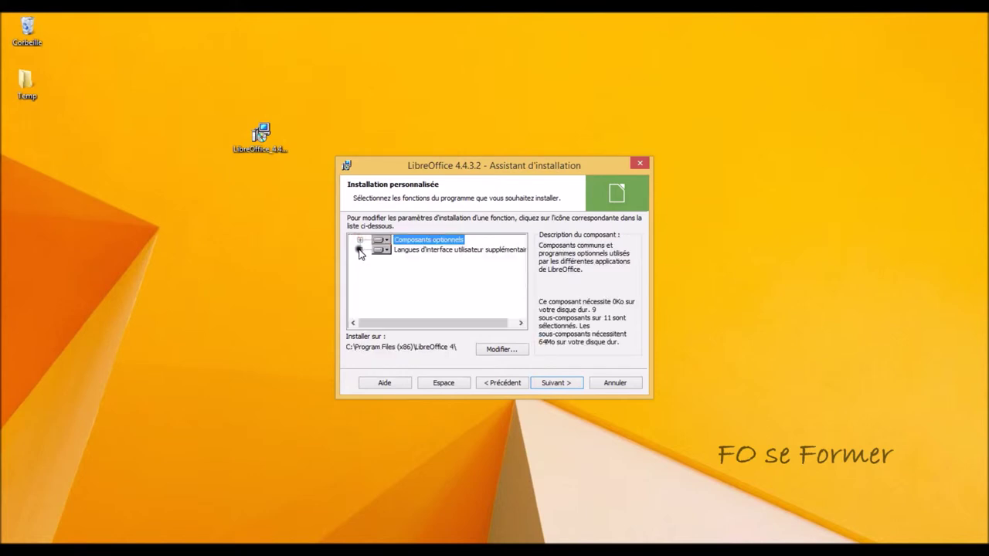
click(360, 250)
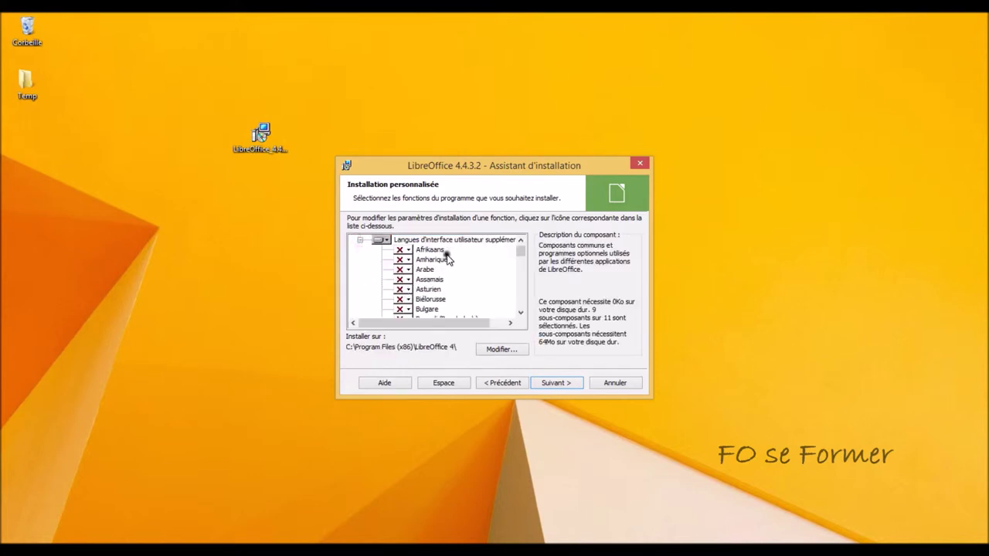
mouse_move(520, 255)
mouse_down()
mouse_move(524, 303)
mouse_move(522, 246)
mouse_up()
click(359, 249)
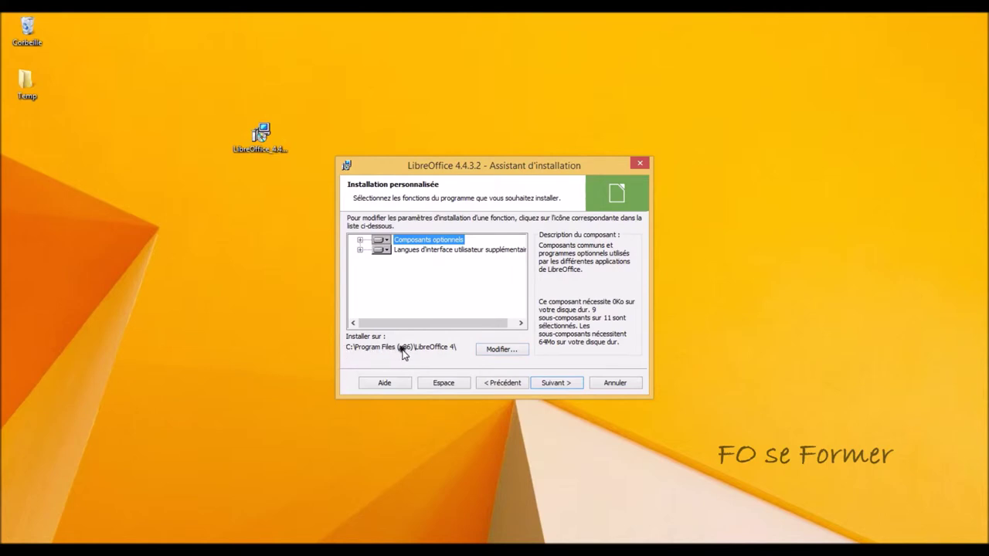
Change the installation target folder to C:\LibreOffice 4\.
click(487, 350)
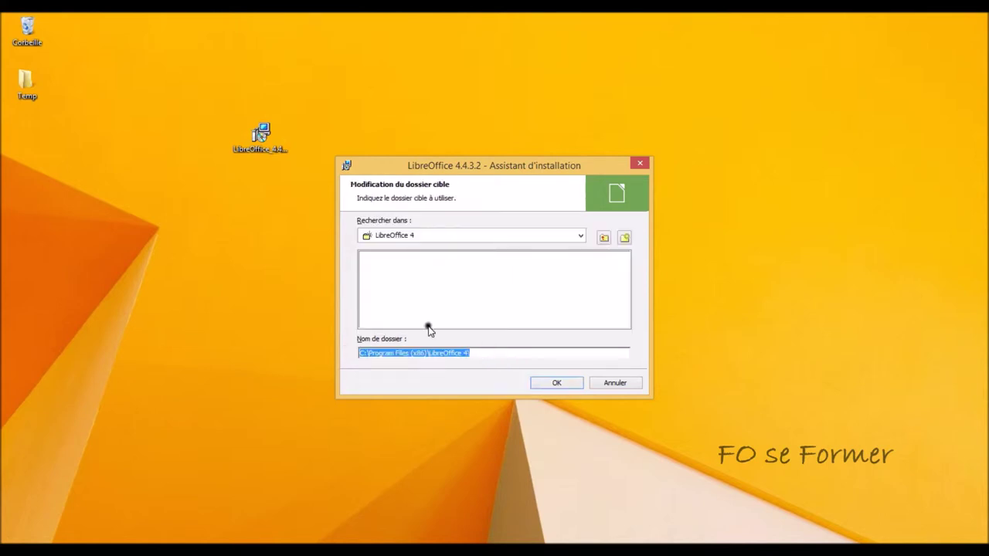
click(425, 352)
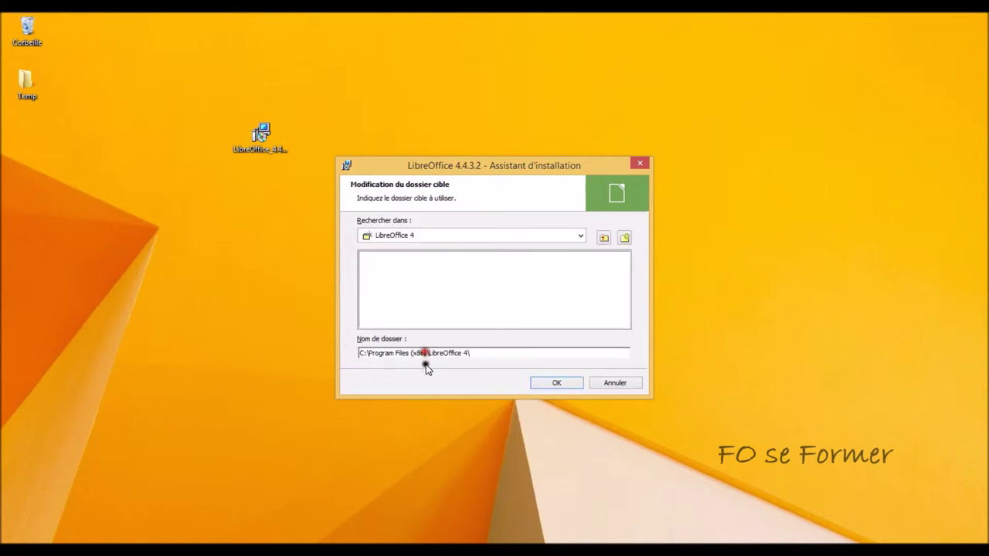
key(BackSpace)
key(BackSpace)
key(BackSpace)
key(BackSpace)
key(BackSpace)
key(BackSpace)
key(BackSpace)
key(BackSpace)
key(BackSpace)
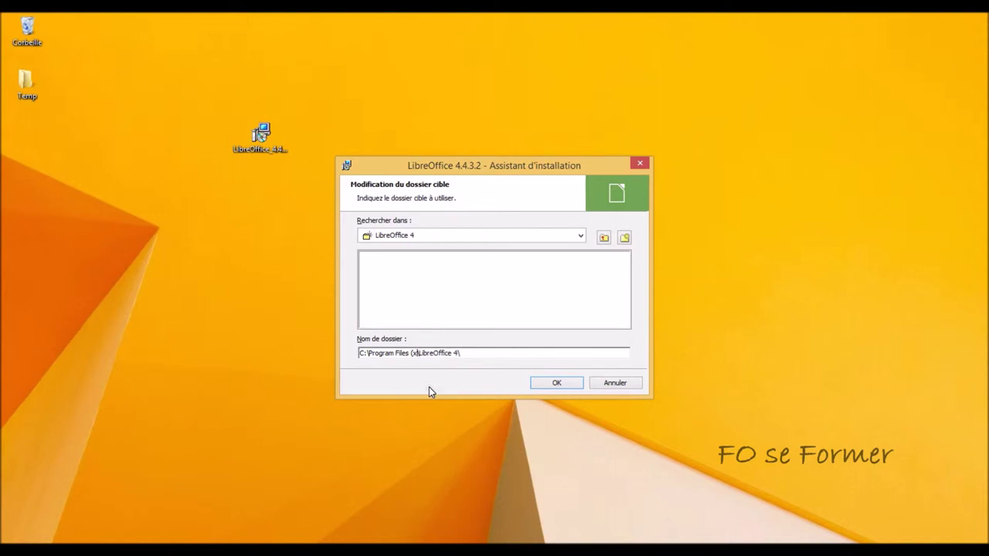
key(BackSpace)
key(BackSpace)
key(BackSpace)
key(BackSpace)
key(BackSpace)
key(BackSpace)
key(BackSpace)
key(BackSpace)
key(BackSpace)
key(BackSpace)
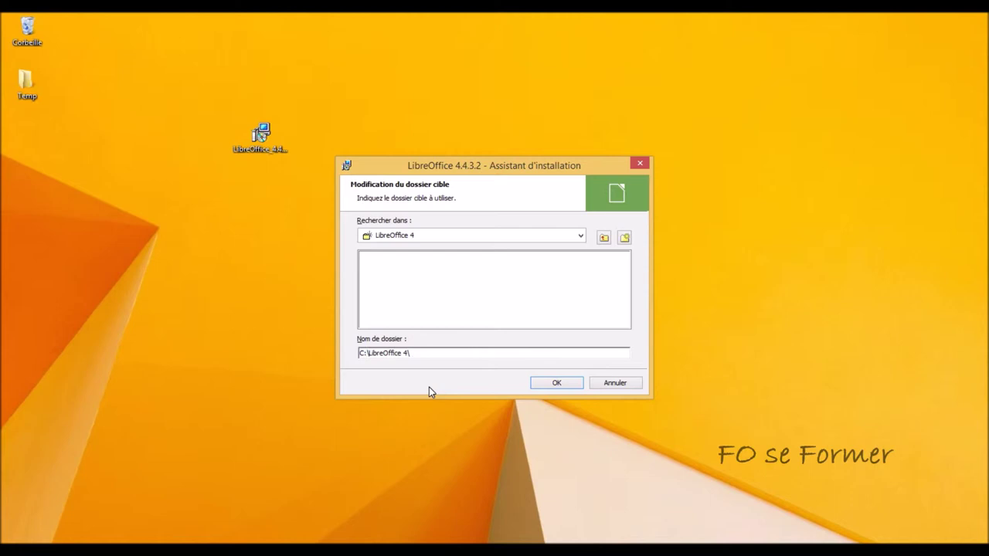
click(551, 384)
click(553, 385)
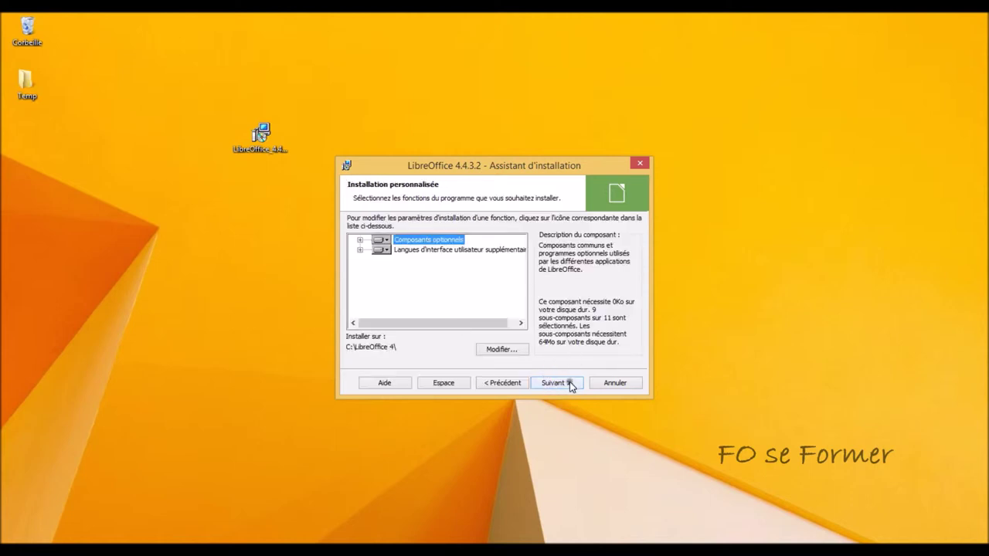
Install LibreOffice without associating any Microsoft Office file types, keeping the desktop shortcut option and no loading at system startup, and finish the wizard.
click(570, 384)
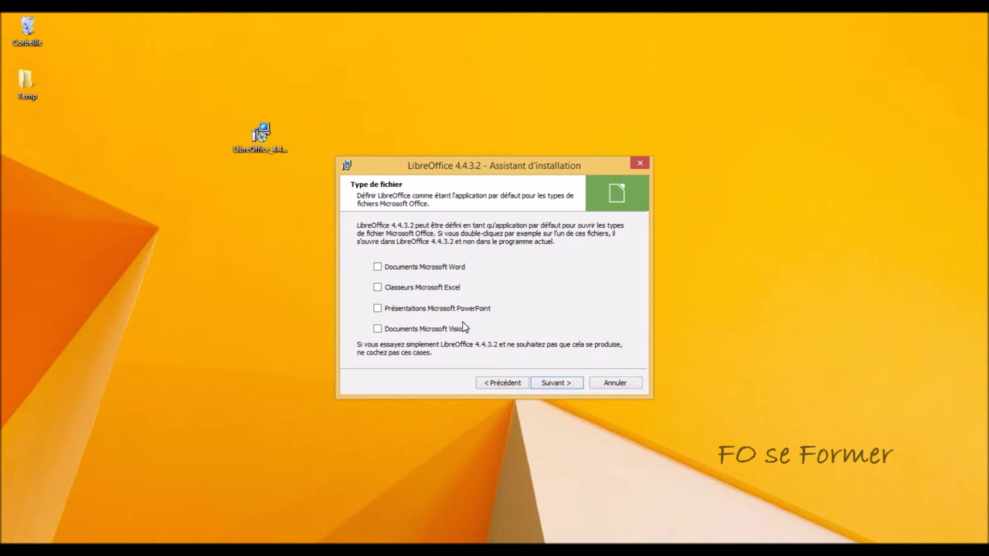
click(562, 388)
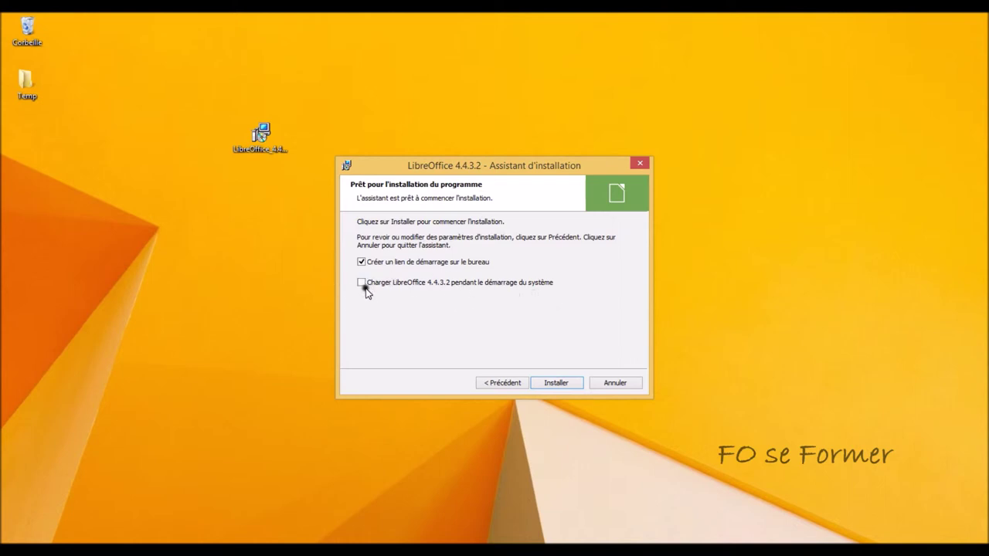
click(549, 383)
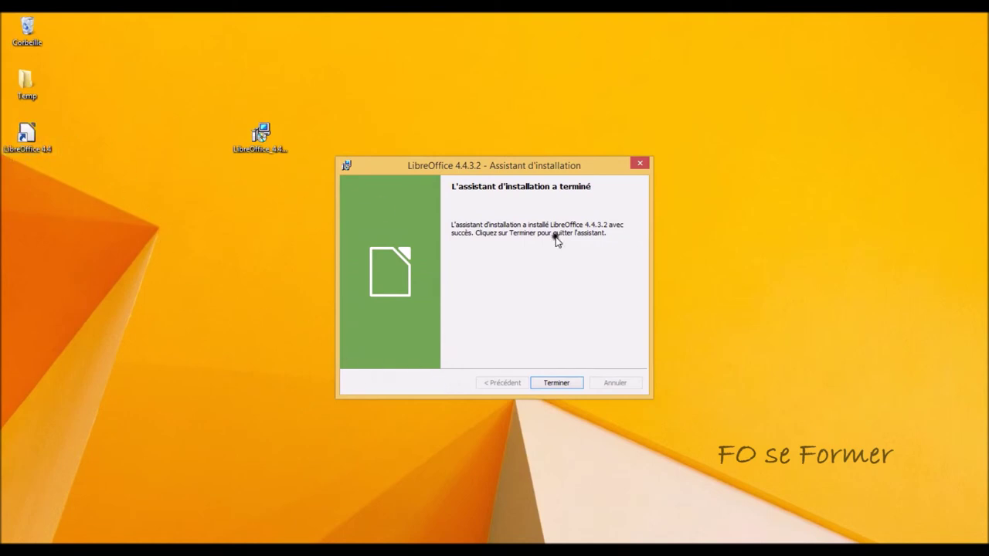
click(563, 384)
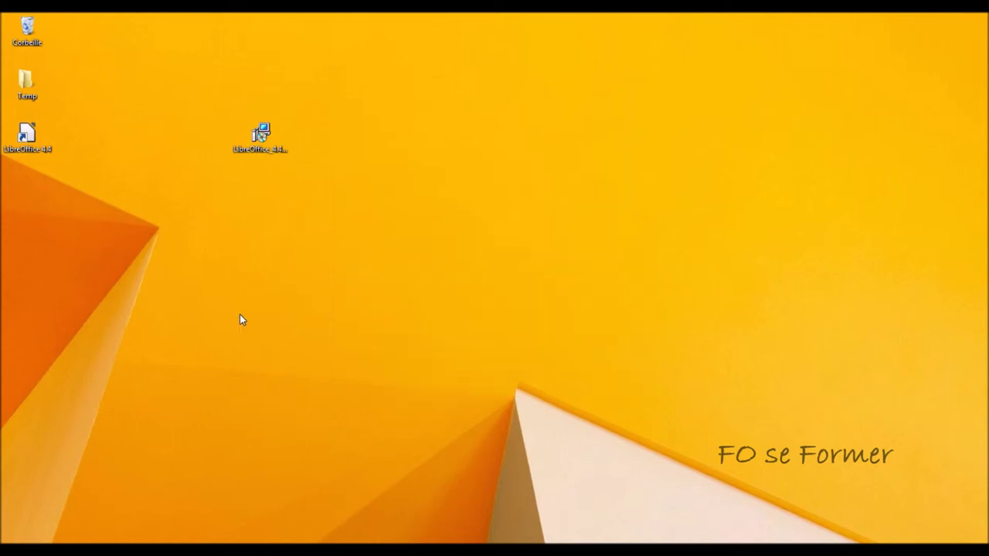
Start LibreOffice 4.4 from its desktop shortcut.
click(27, 139)
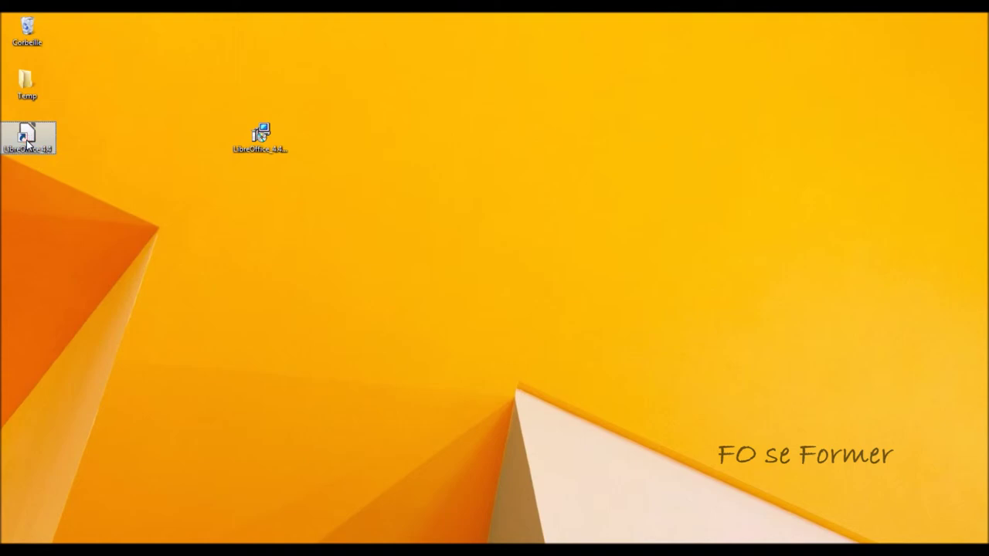
double_click(27, 139)
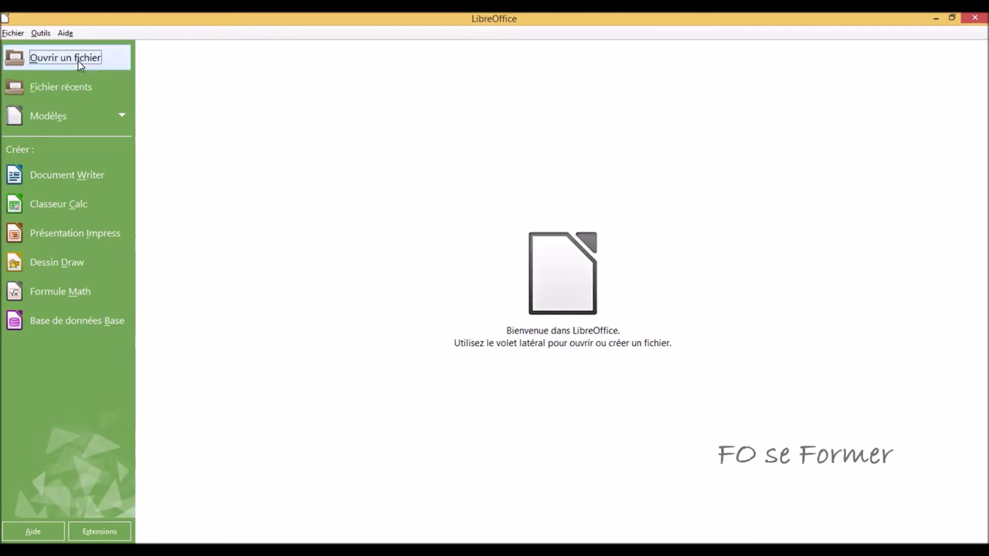
Check the available template categories in the start centre and create a new Calc spreadsheet.
click(119, 119)
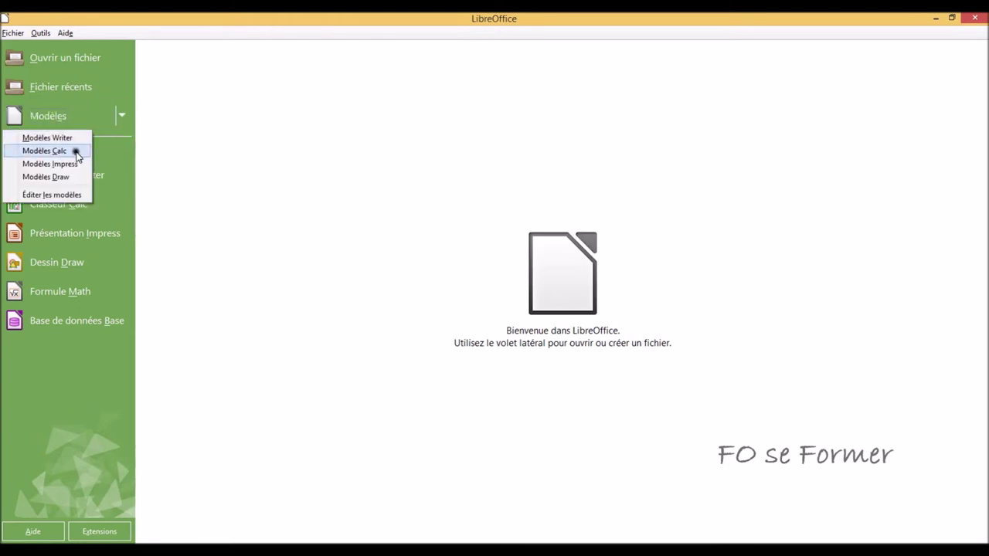
click(149, 78)
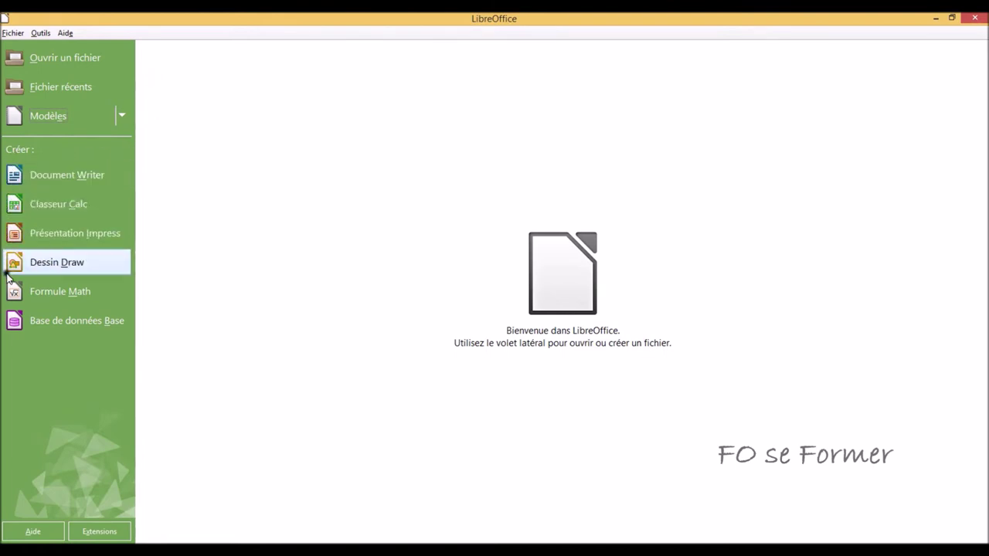
click(48, 205)
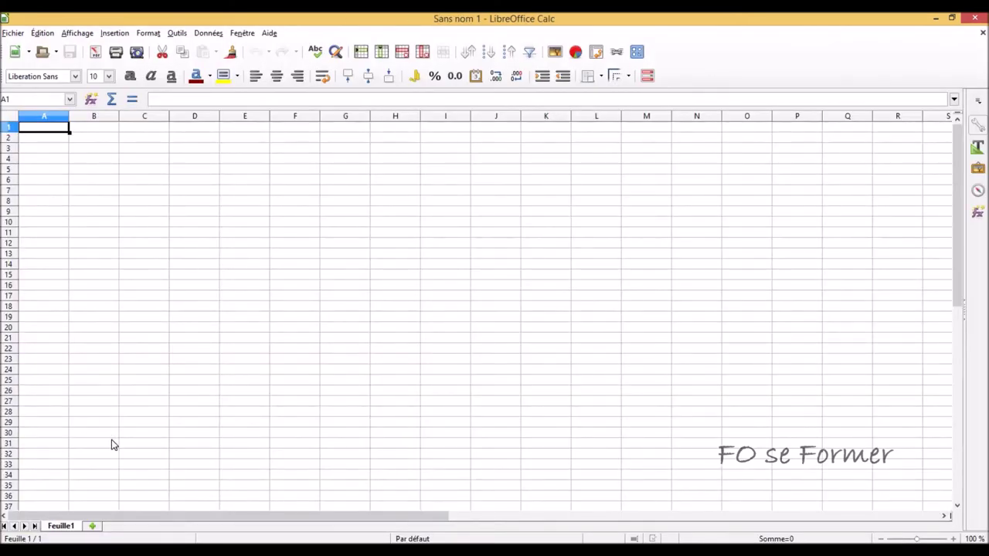
Examine the file, editing, view, insertion, tools and help commands available for the blank spreadsheet, along with its sheet area.
click(465, 24)
click(13, 34)
mouse_move(37, 34)
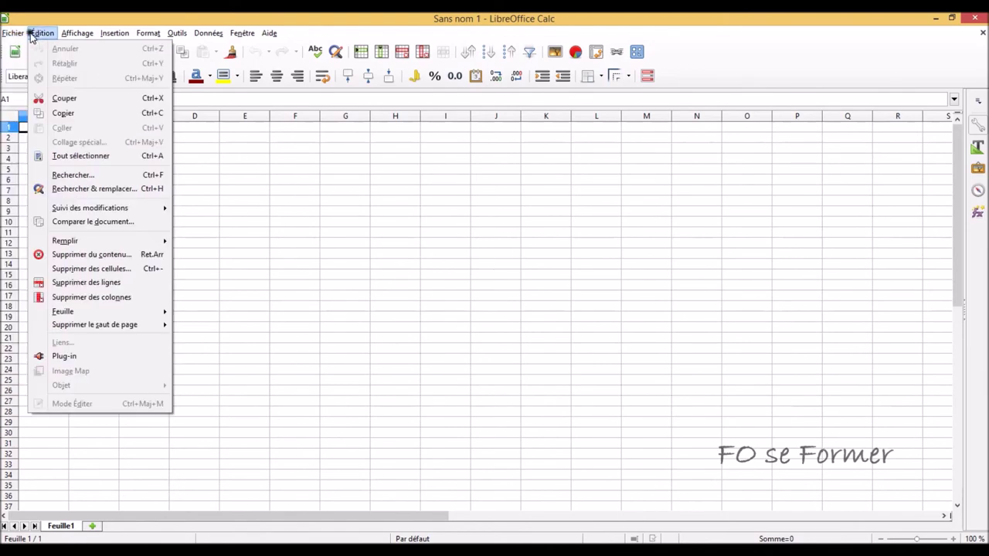
mouse_move(68, 40)
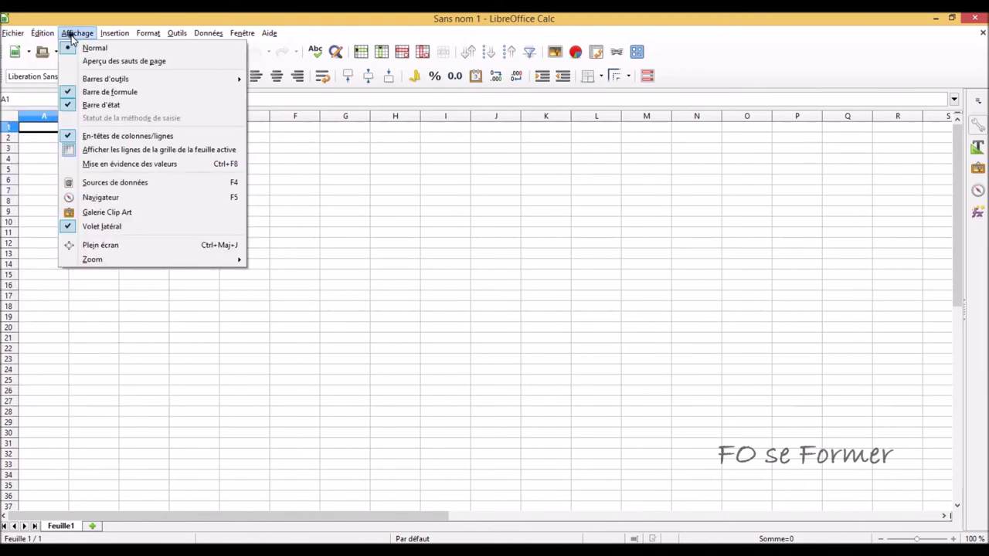
mouse_move(112, 38)
mouse_move(176, 33)
mouse_move(268, 33)
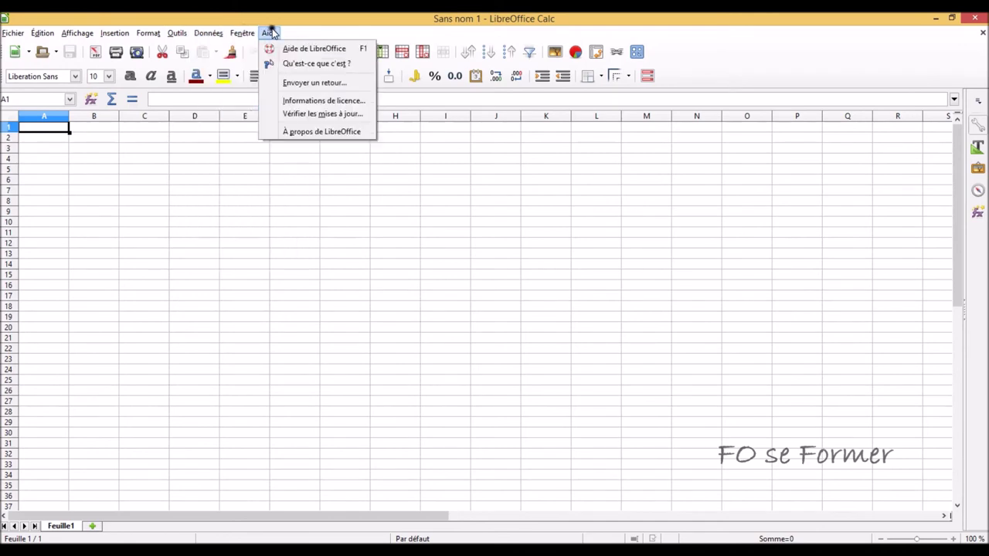
click(292, 23)
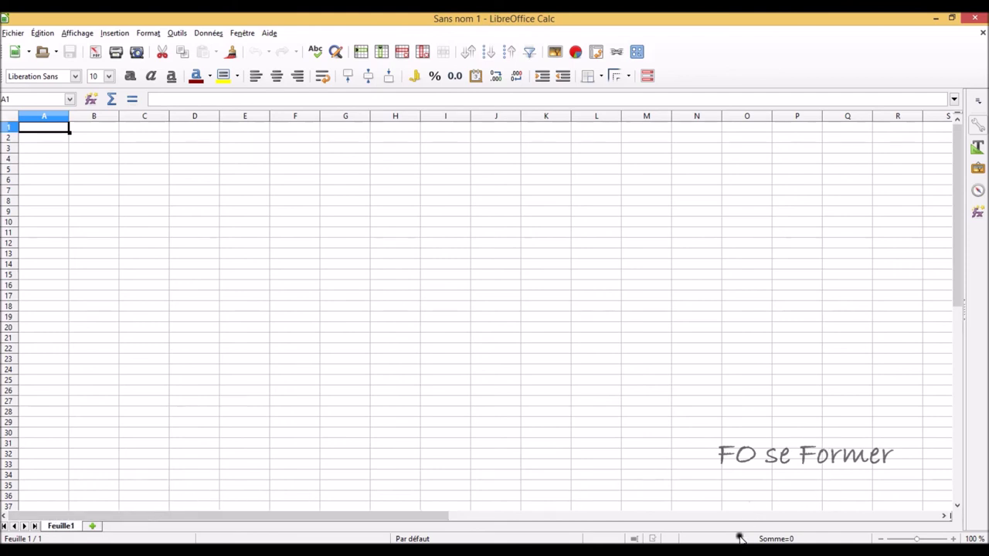
drag(954, 272, 953, 235)
Quit LibreOffice from the blank spreadsheet.
click(12, 33)
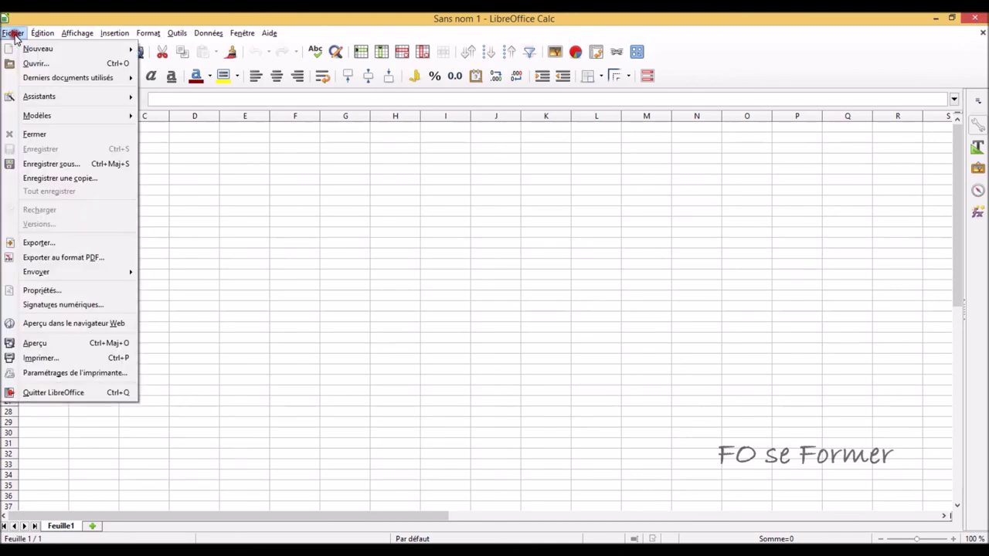
click(15, 394)
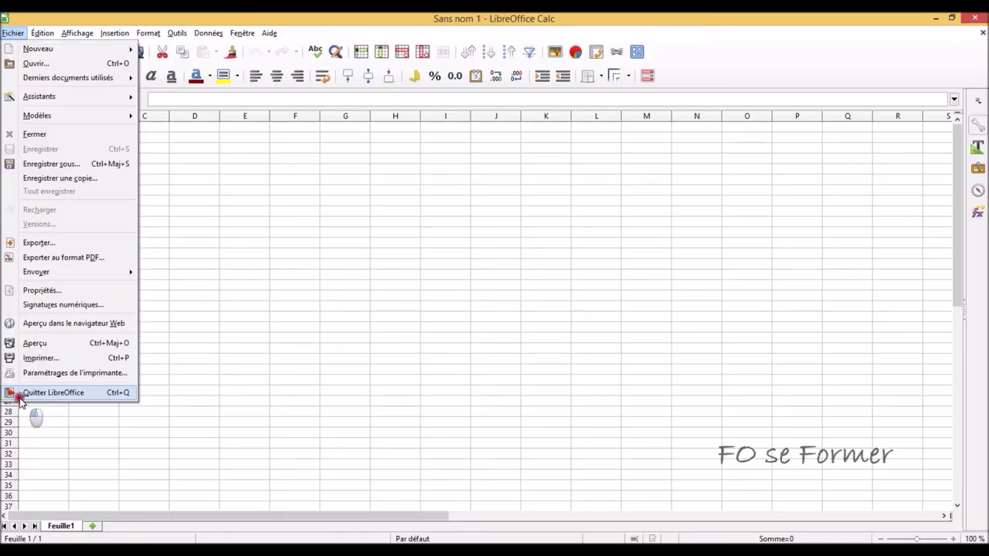